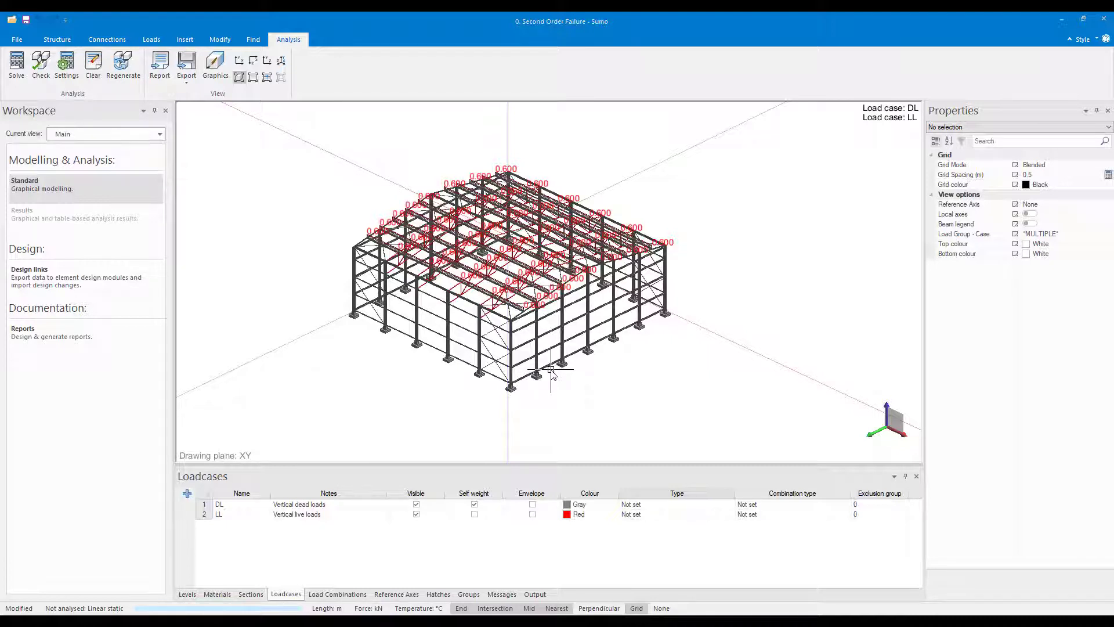
Set the analysis type to Second-order with Combinations only ticked.
click(68, 68)
click(556, 244)
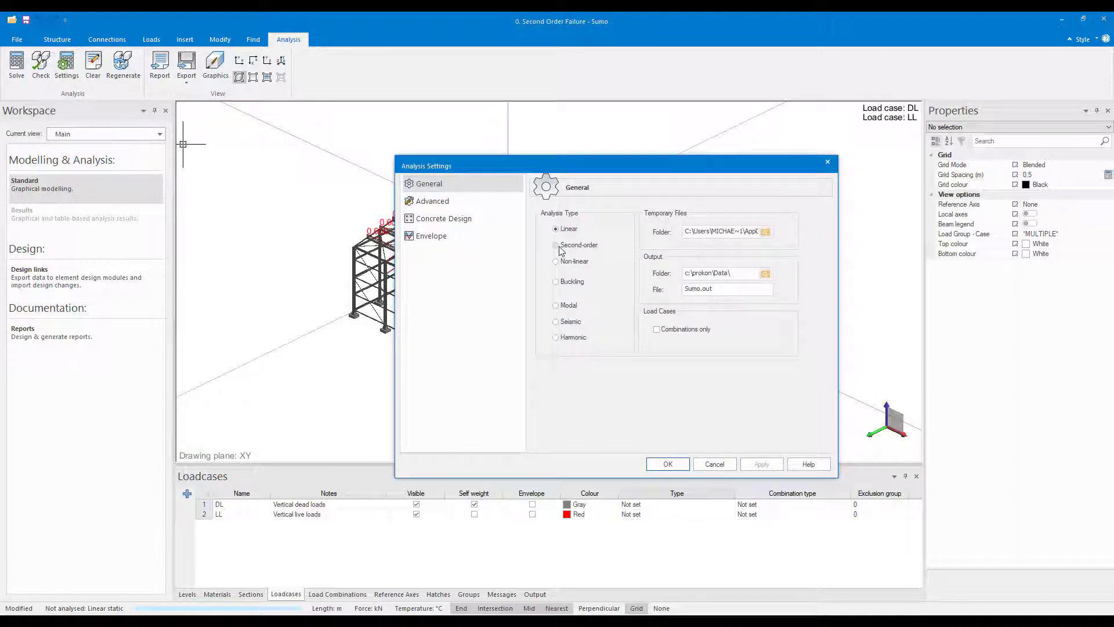
click(656, 329)
click(761, 464)
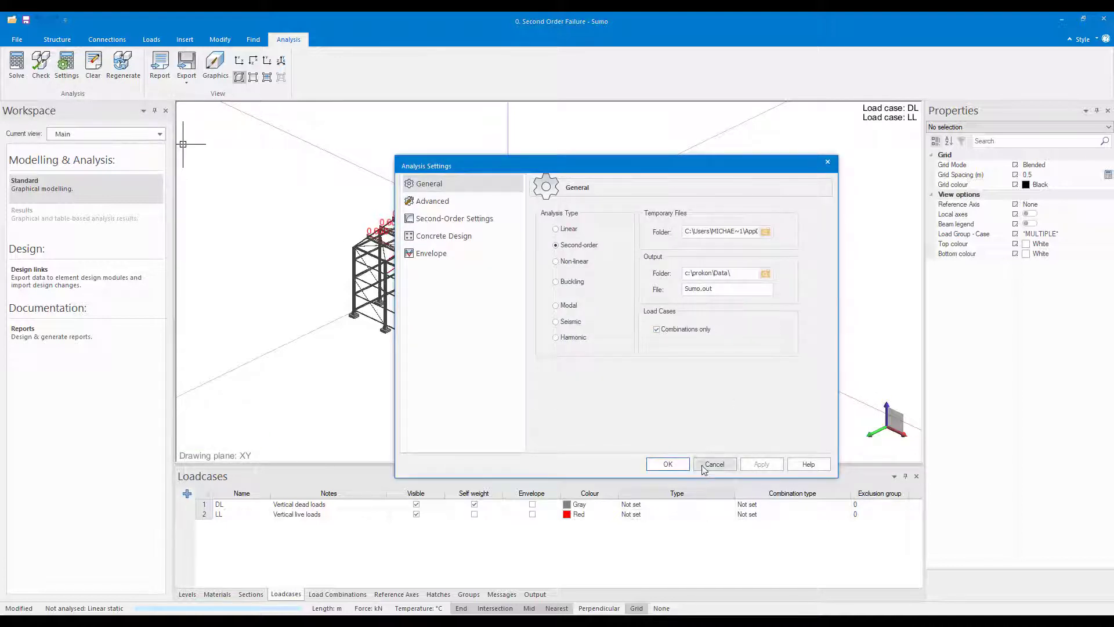
click(668, 464)
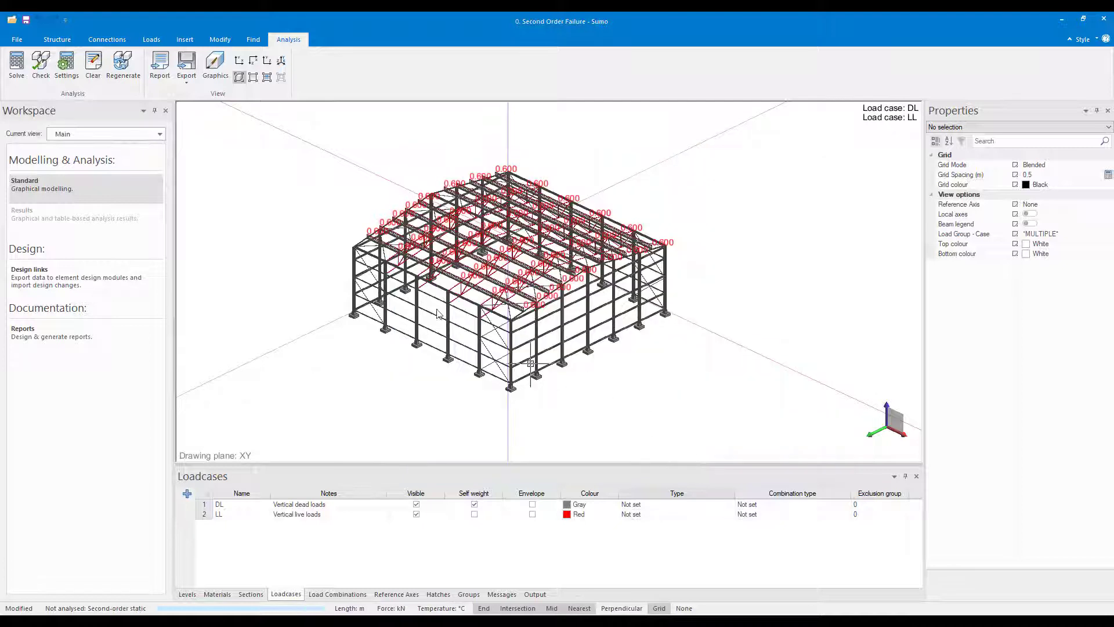
Solve the model, saving changes, and dismiss the analysis failure message.
click(23, 77)
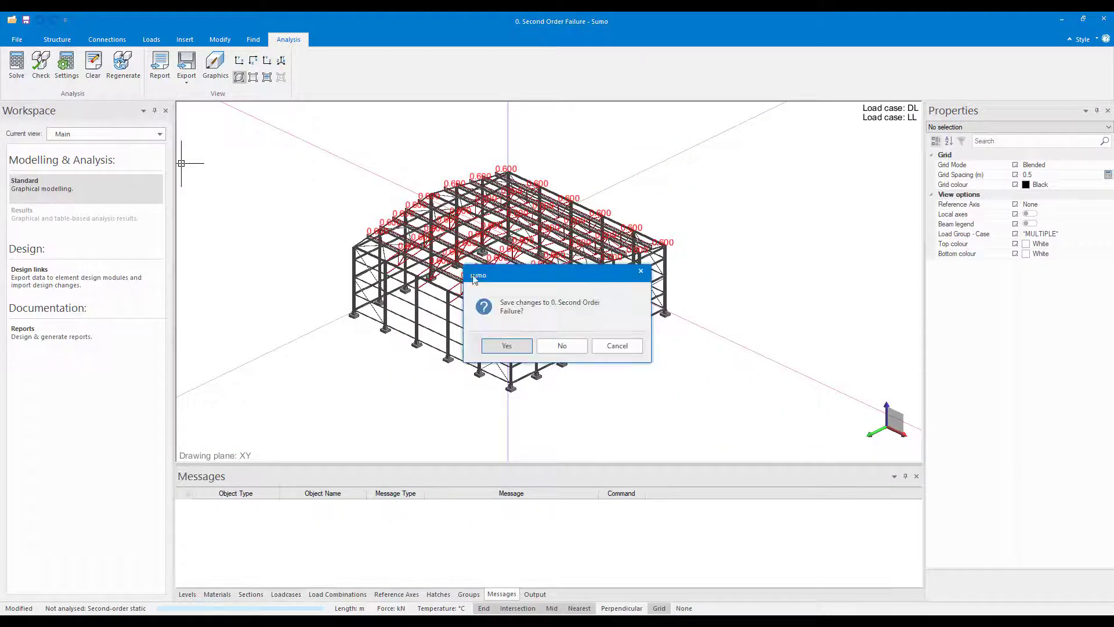
click(531, 350)
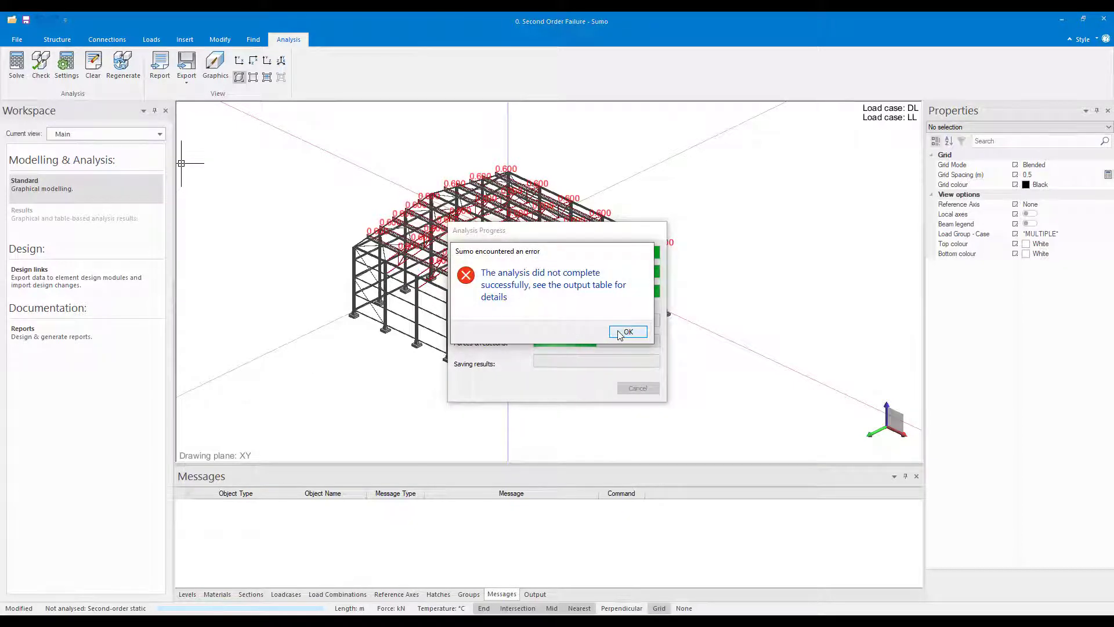
click(619, 333)
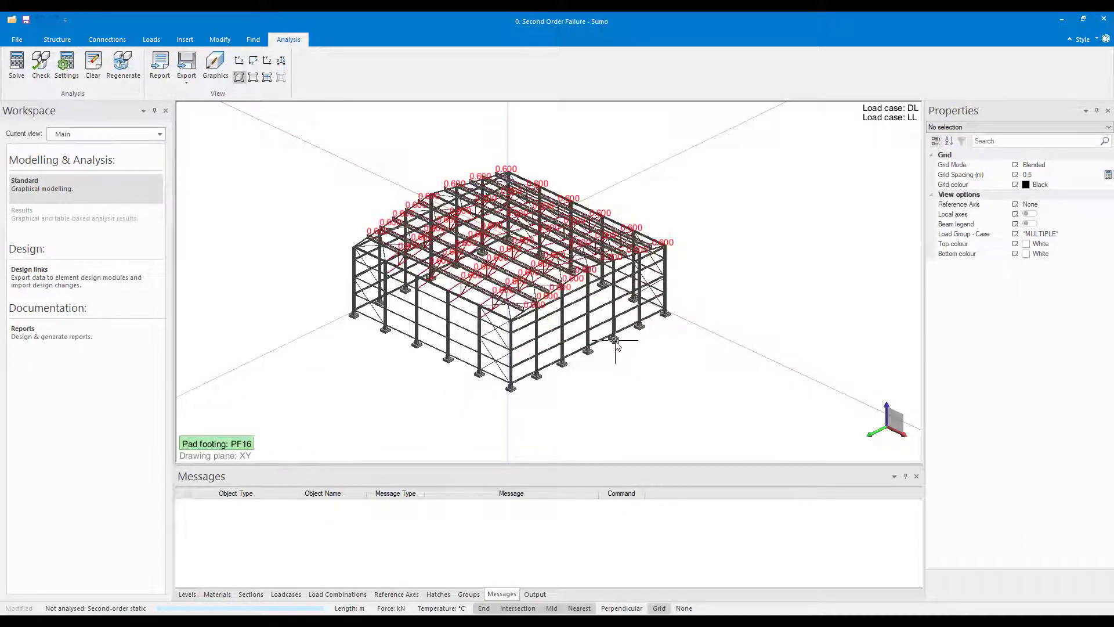
Review the Pardiso error in the output log, then switch to Buckling analysis and solve, saving changes.
click(537, 596)
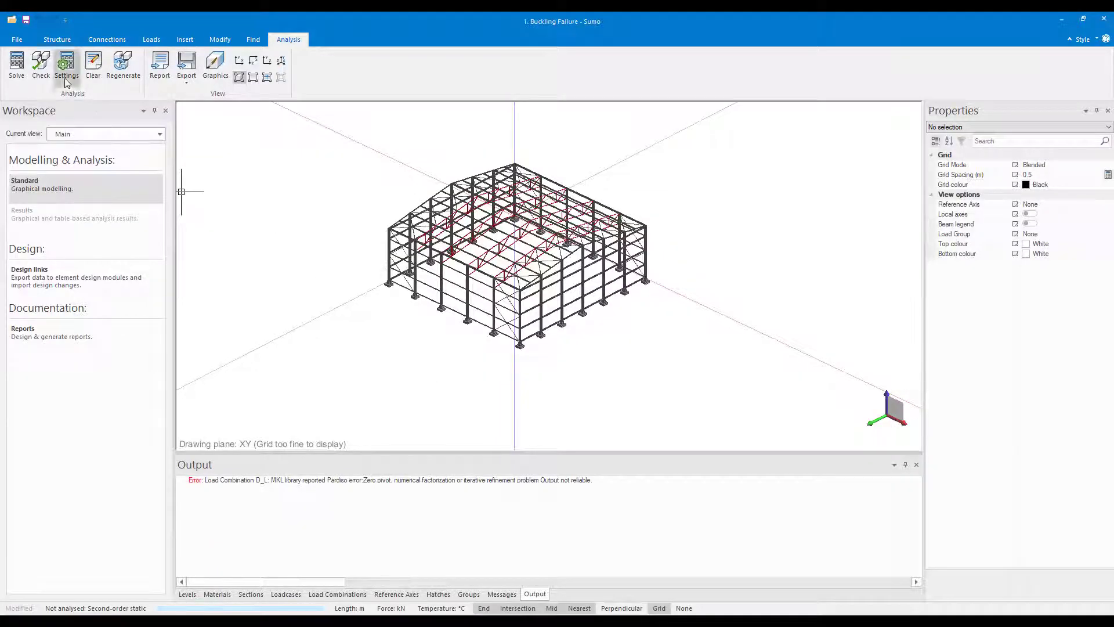
click(67, 82)
click(580, 283)
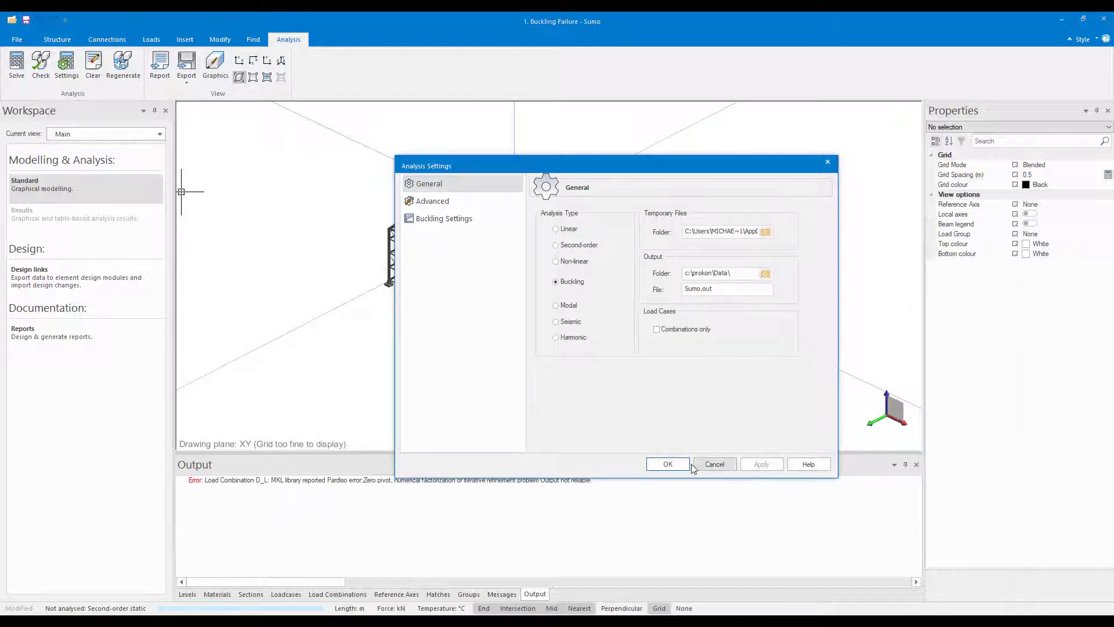
click(669, 464)
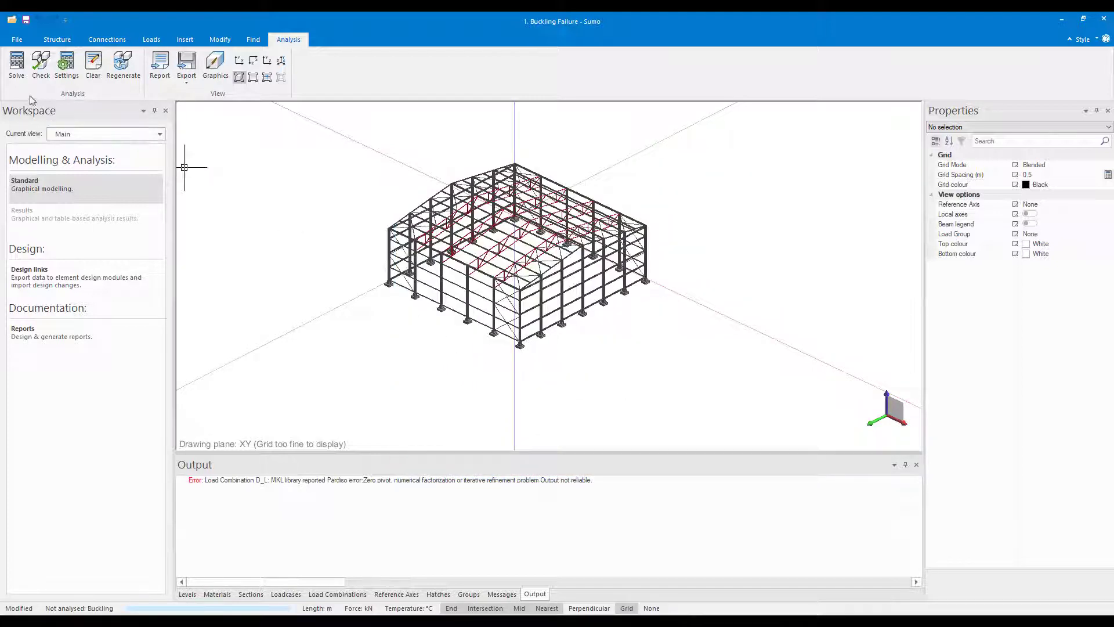
click(21, 77)
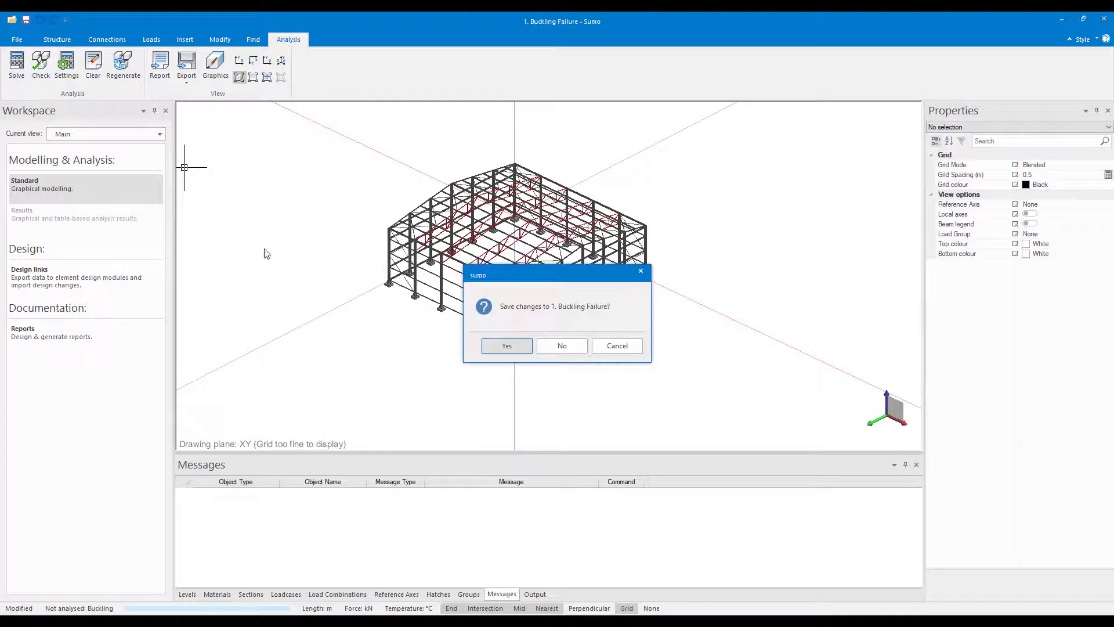
click(490, 347)
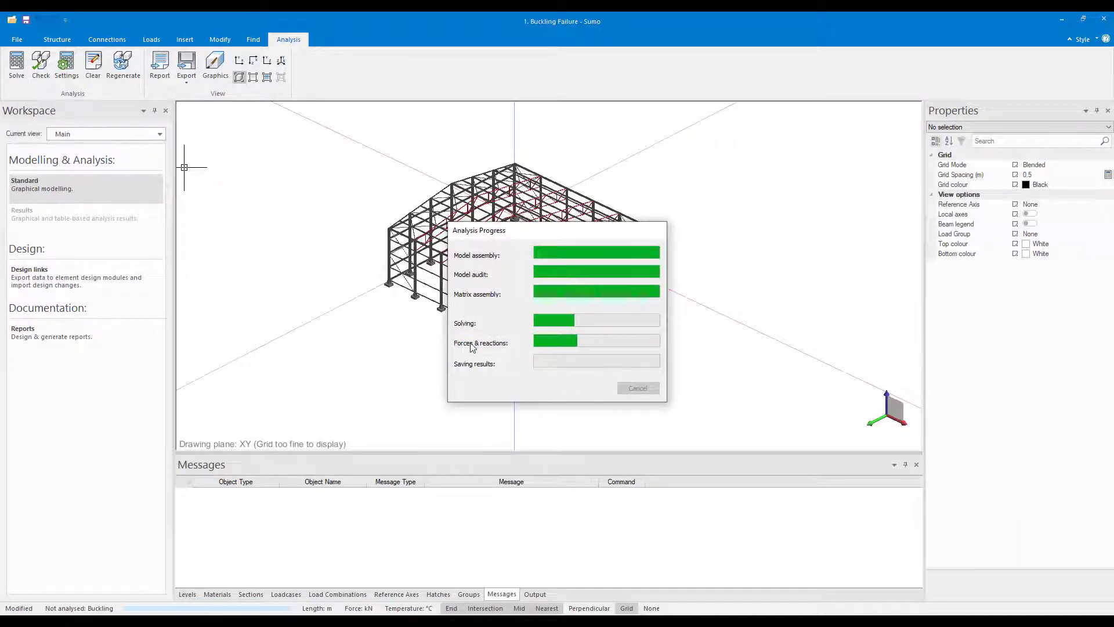
Show the buckling results for load case DL, viewing Modes 2 and 3.
click(128, 225)
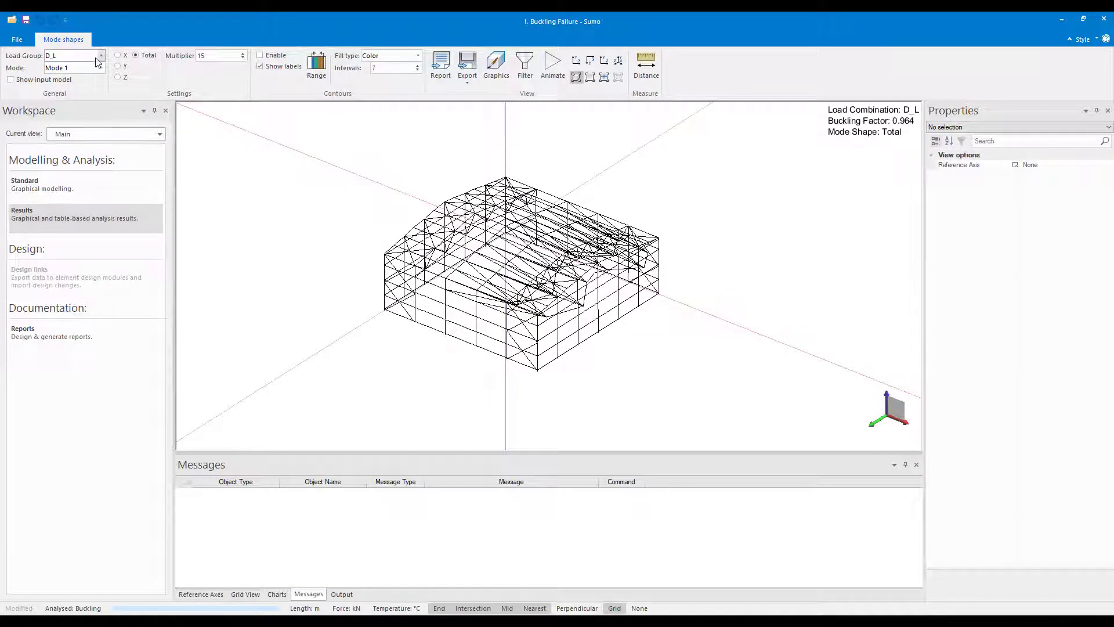
click(96, 56)
click(87, 83)
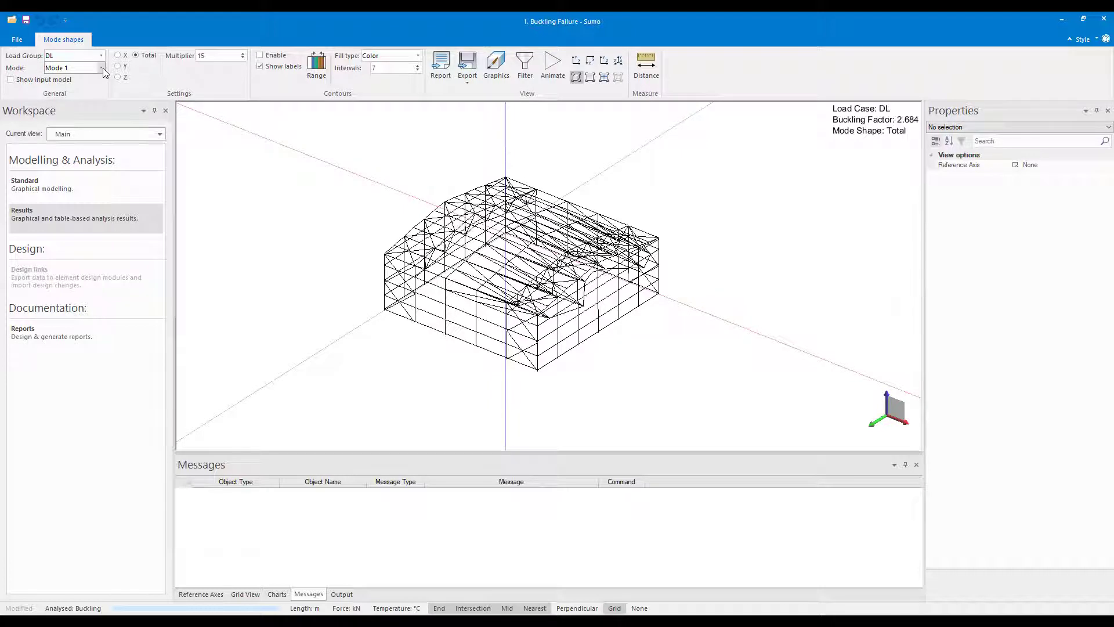
click(102, 68)
click(95, 94)
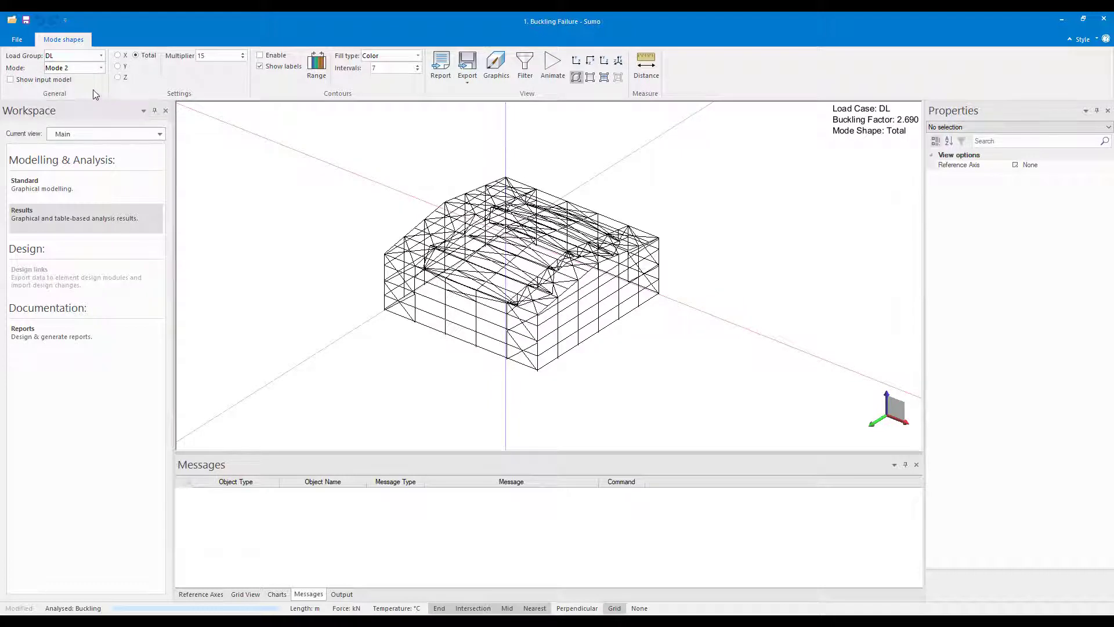
click(101, 68)
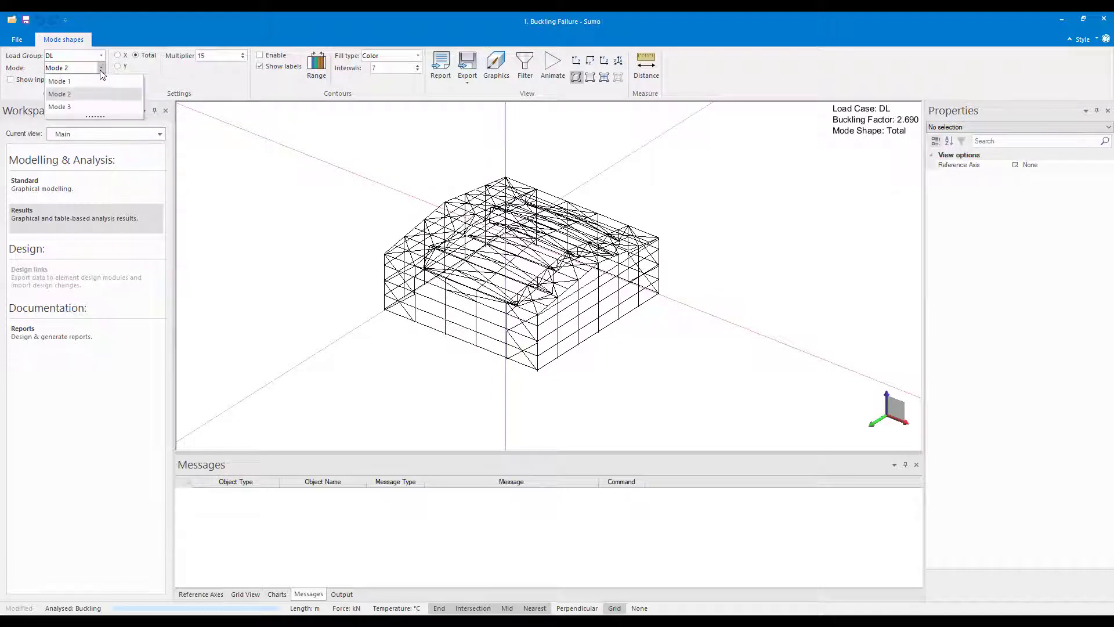
click(95, 107)
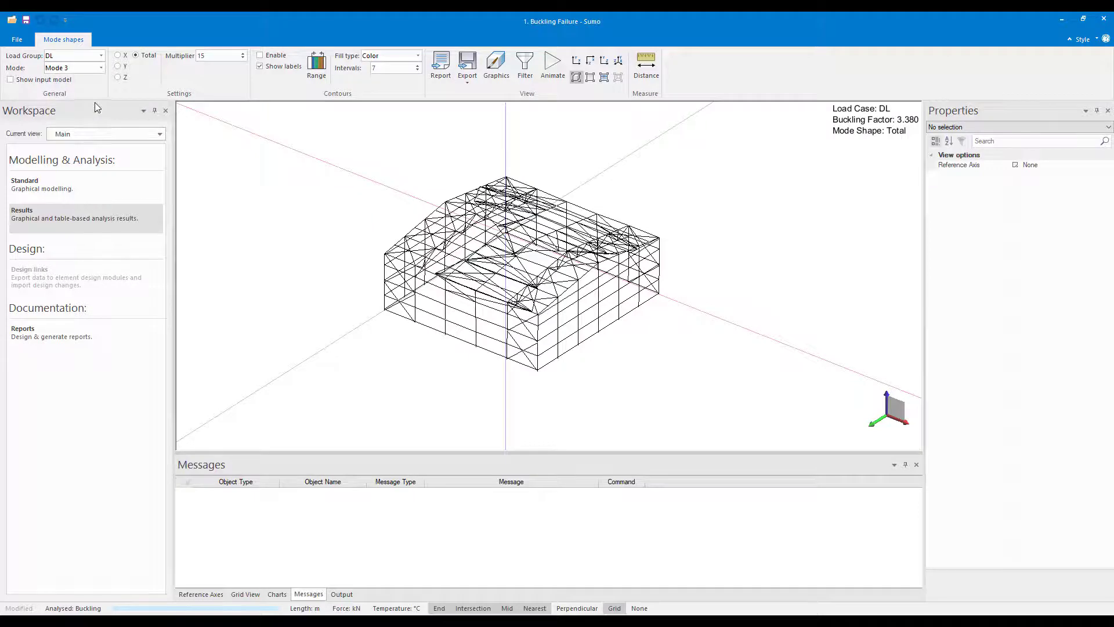
View combination D's Mode 1 (factor 1.789), then animate D_L's mode shape (factor 0.964).
click(101, 56)
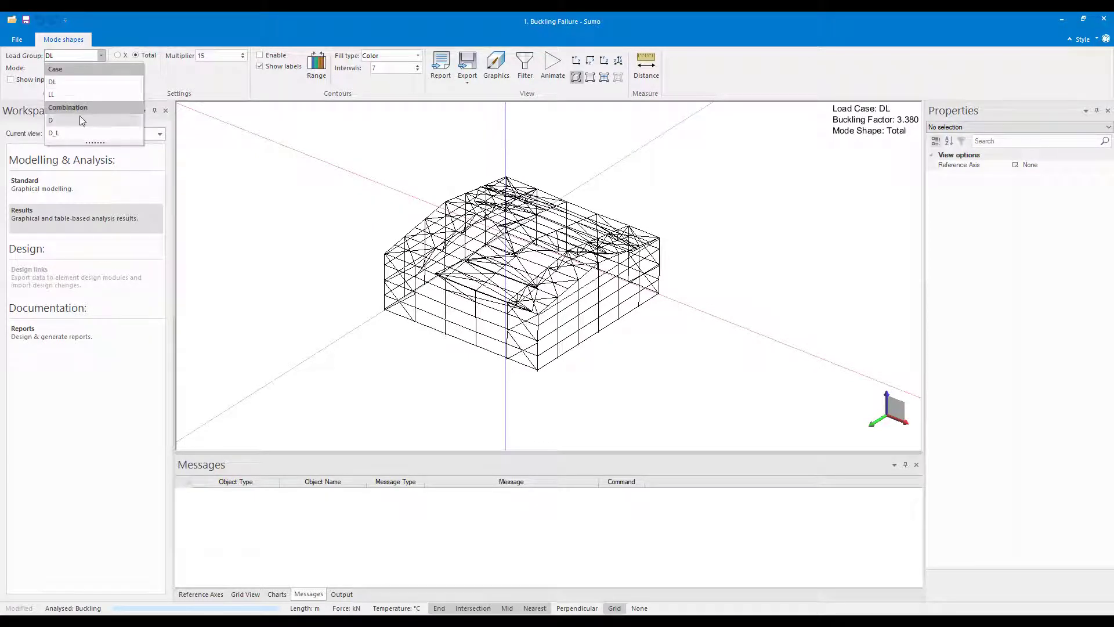
click(81, 120)
click(96, 68)
click(89, 81)
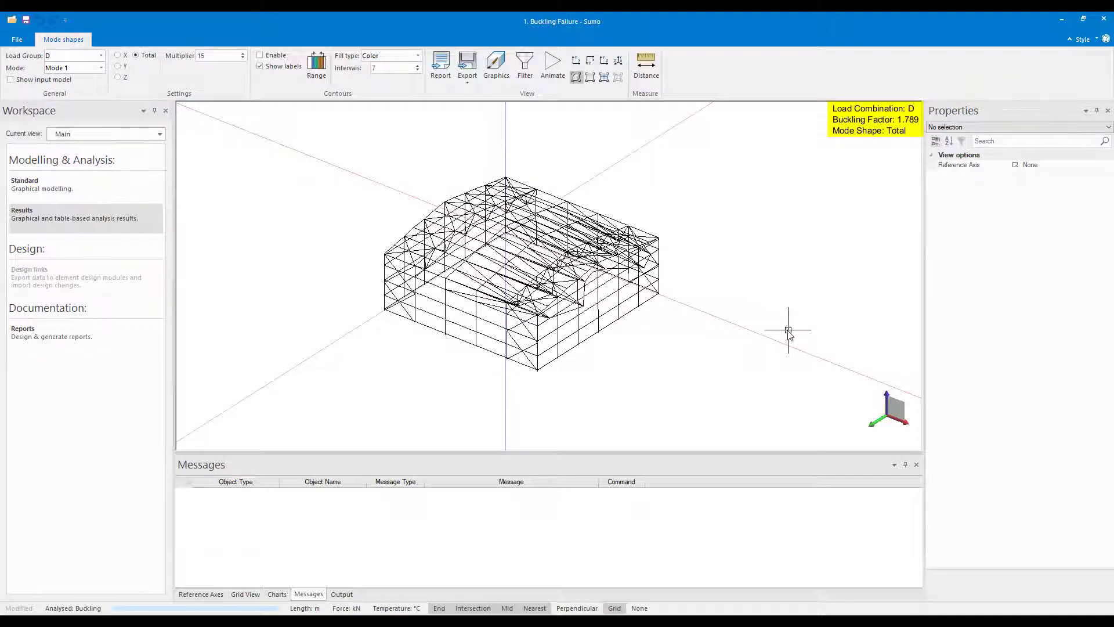
click(101, 56)
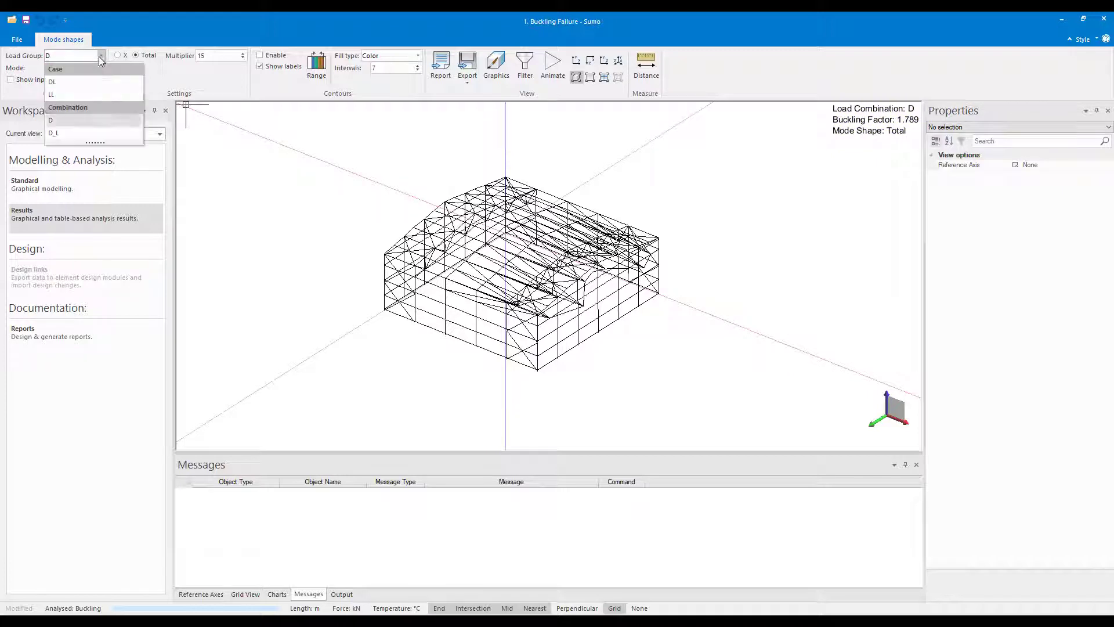
click(99, 133)
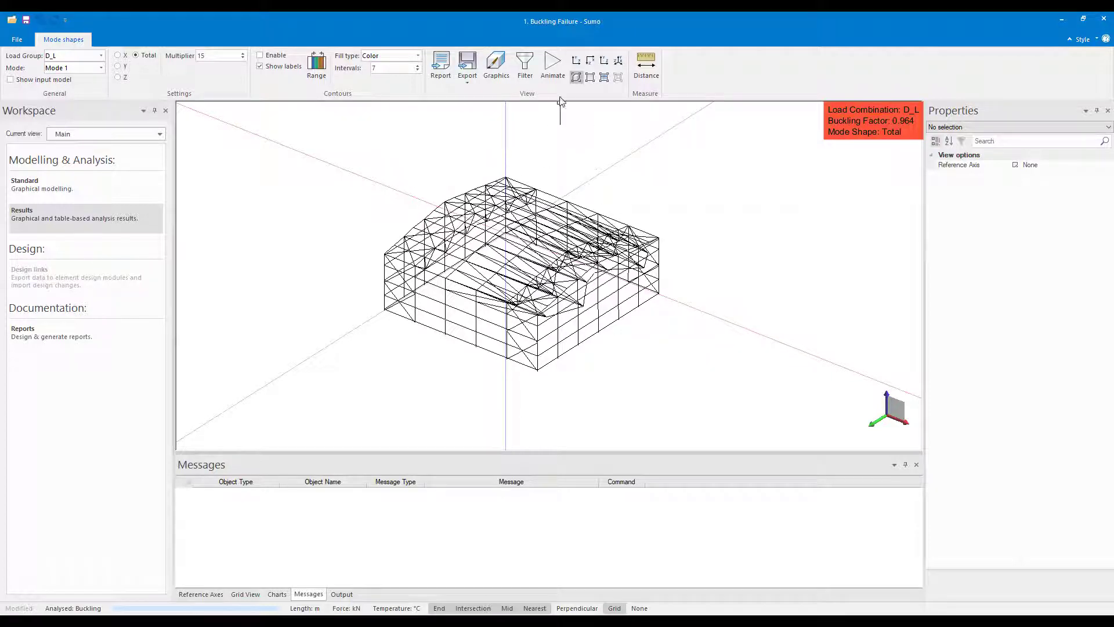
click(552, 78)
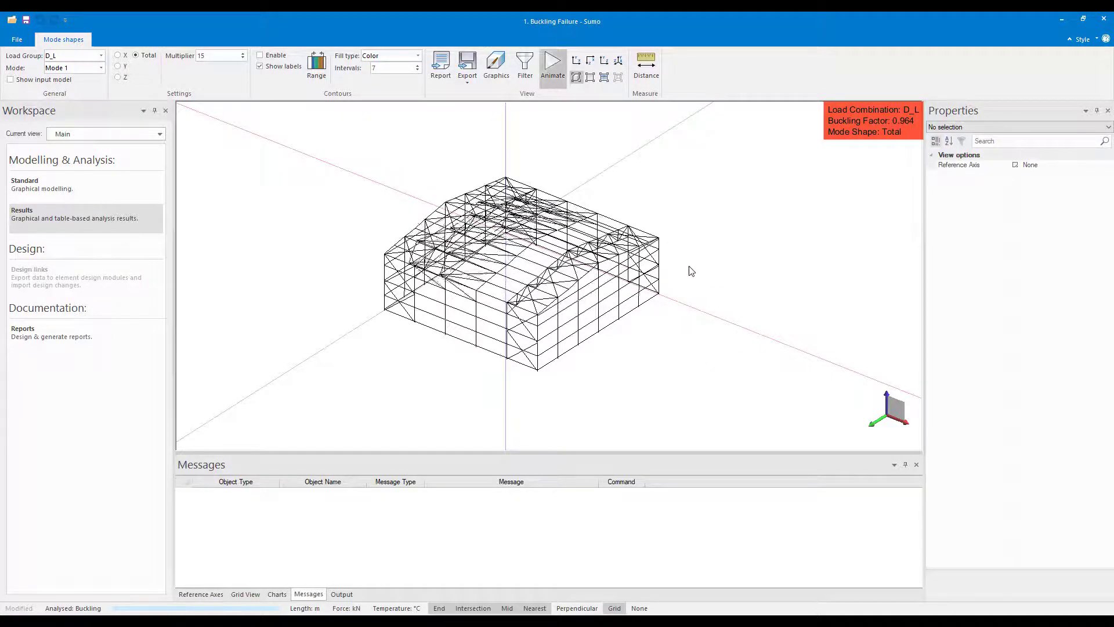
Make the Truss Fly Bracing group visible and view the trusses from an oblique angle.
mouse_move(689, 268)
middle_down()
mouse_move(702, 284)
mouse_move(718, 279)
mouse_move(699, 274)
middle_up()
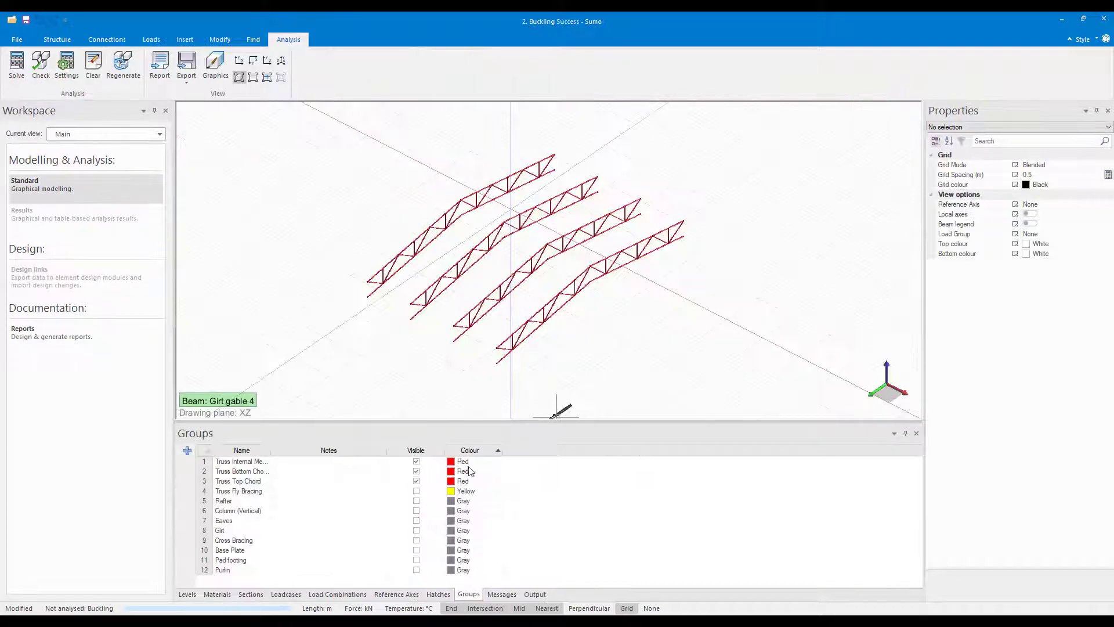
click(417, 492)
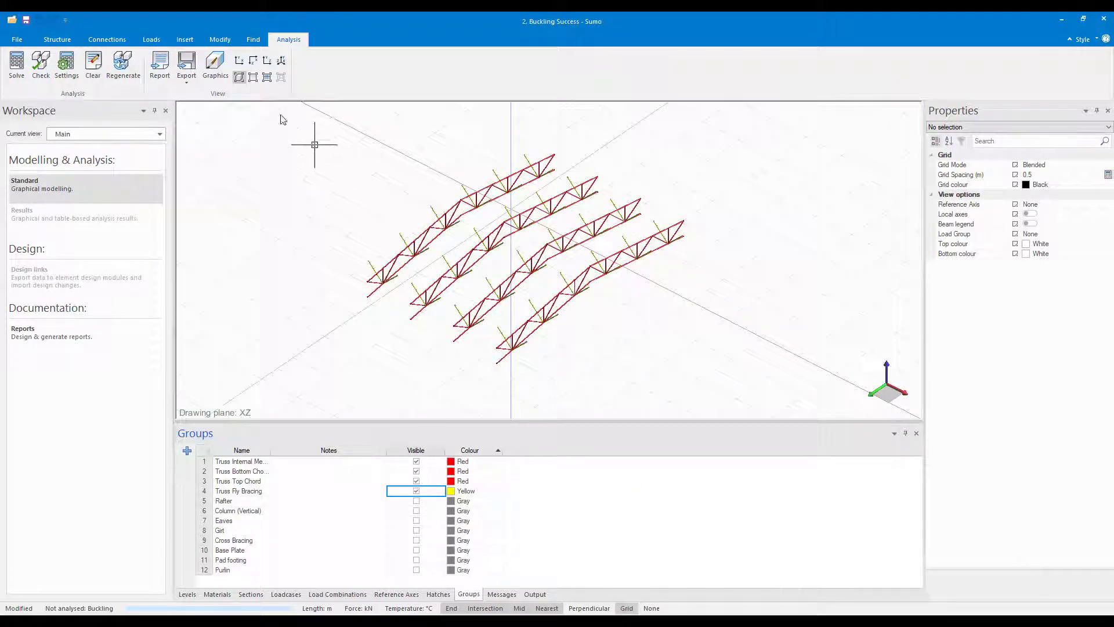
click(239, 60)
scroll(560, 243, down, 3)
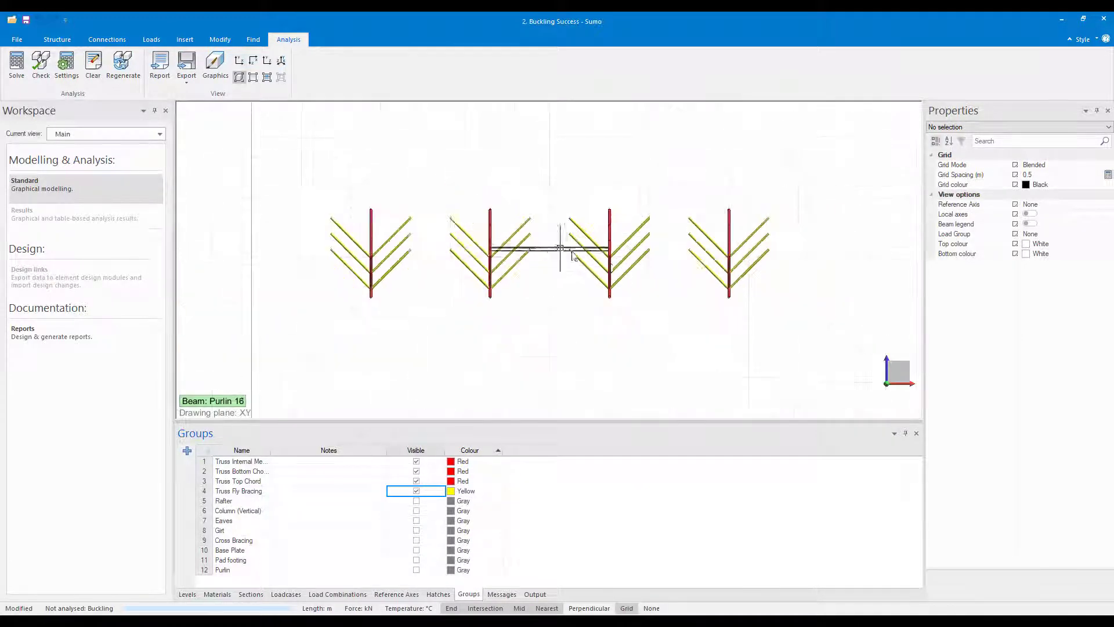
middle_drag(829, 370, 806, 330)
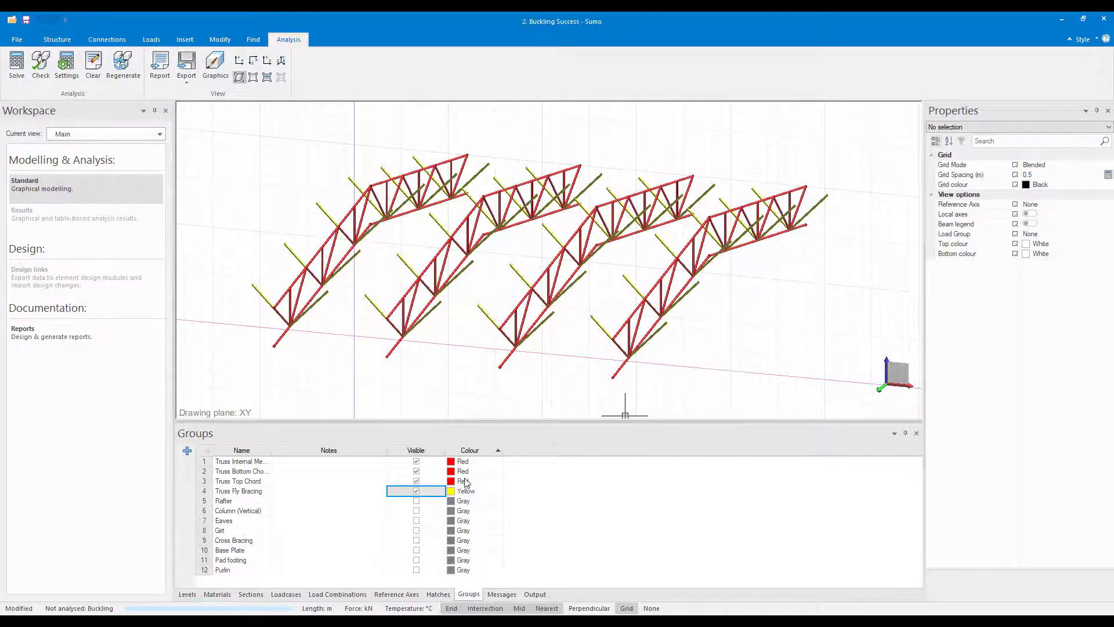
Make the Rafter through Purlin groups (rows 5–12) visible and view the whole frame.
drag(425, 501, 426, 580)
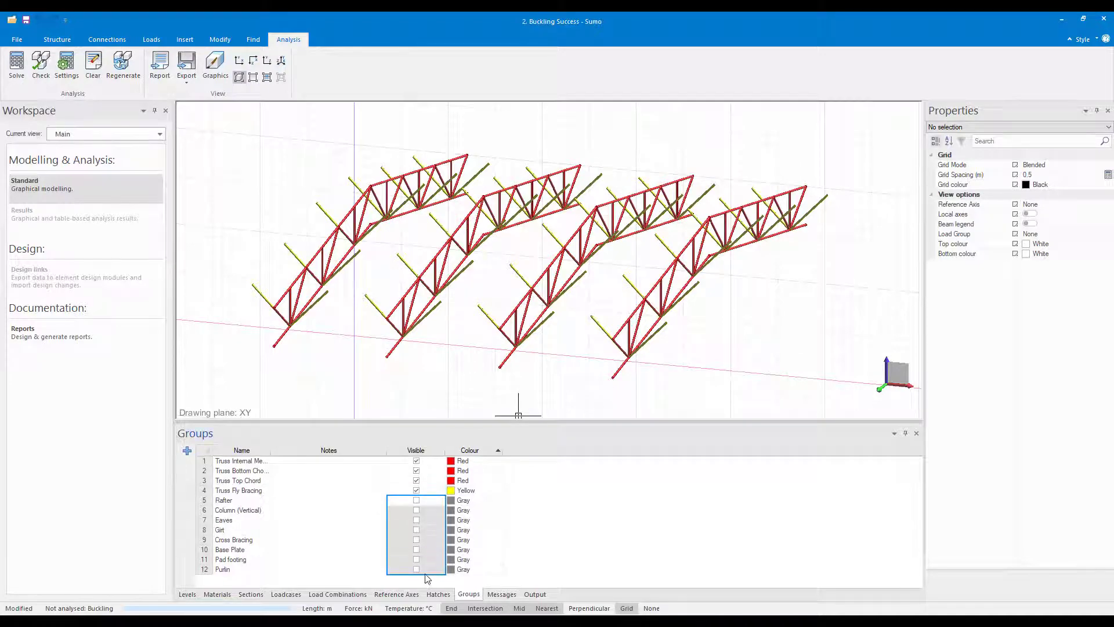
click(417, 570)
scroll(774, 289, down, 5)
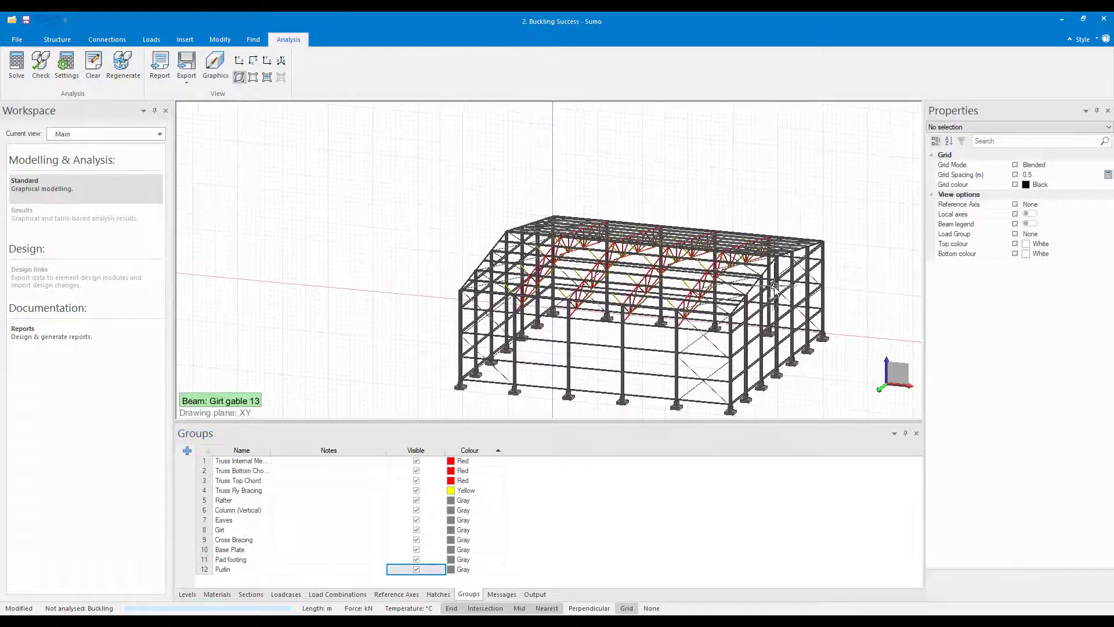
middle_drag(775, 288, 701, 312)
scroll(701, 293, up, 3)
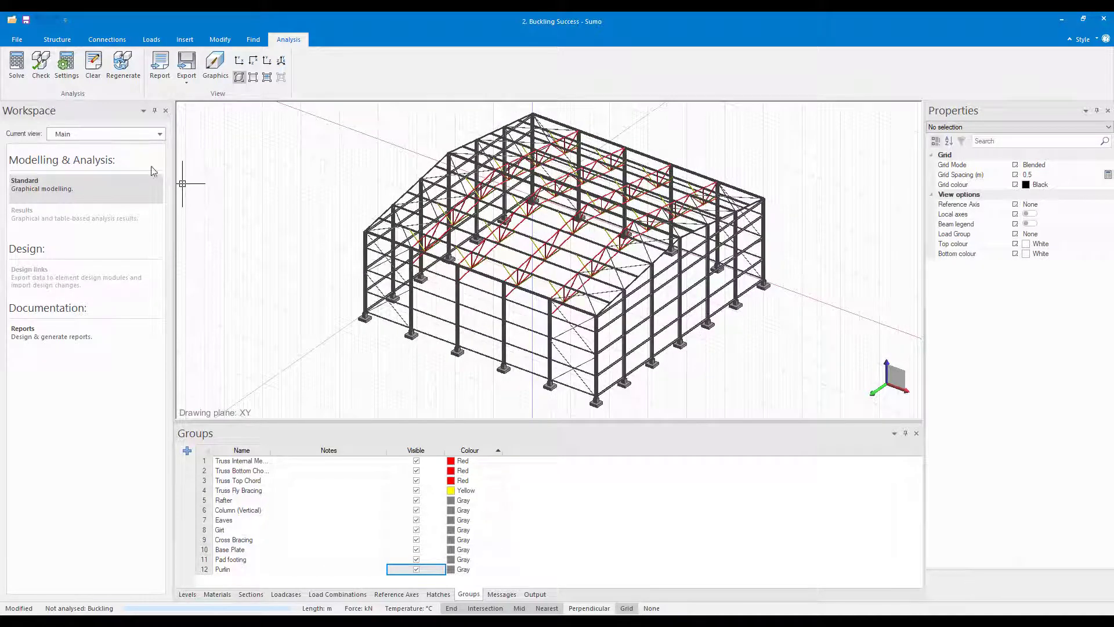
Rerun the buckling analysis with the existing settings, saving the model when prompted.
click(66, 65)
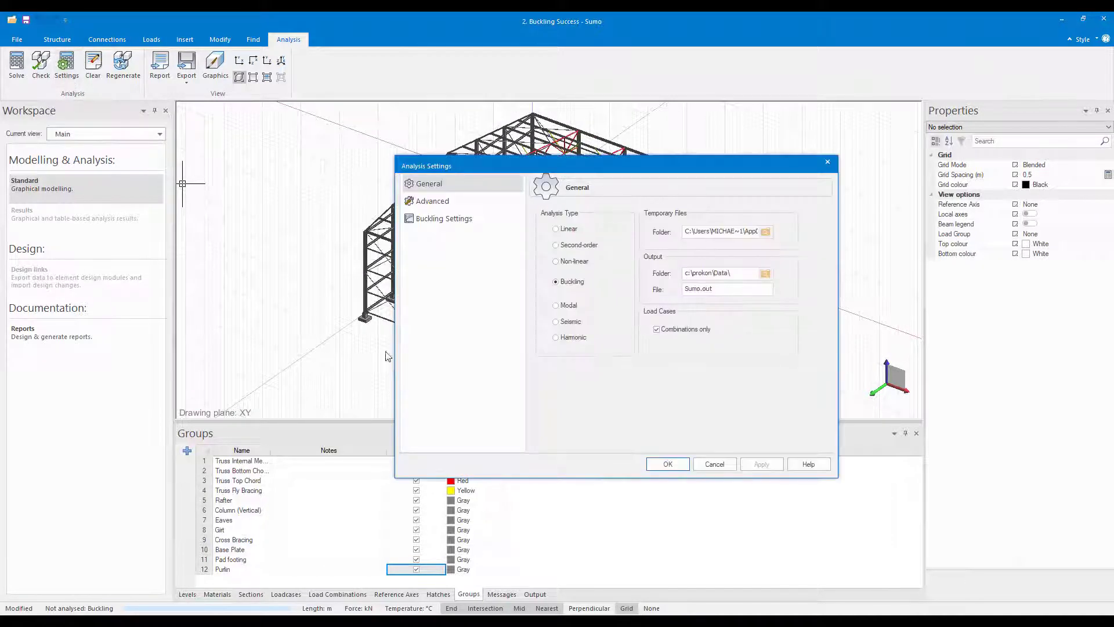
click(672, 466)
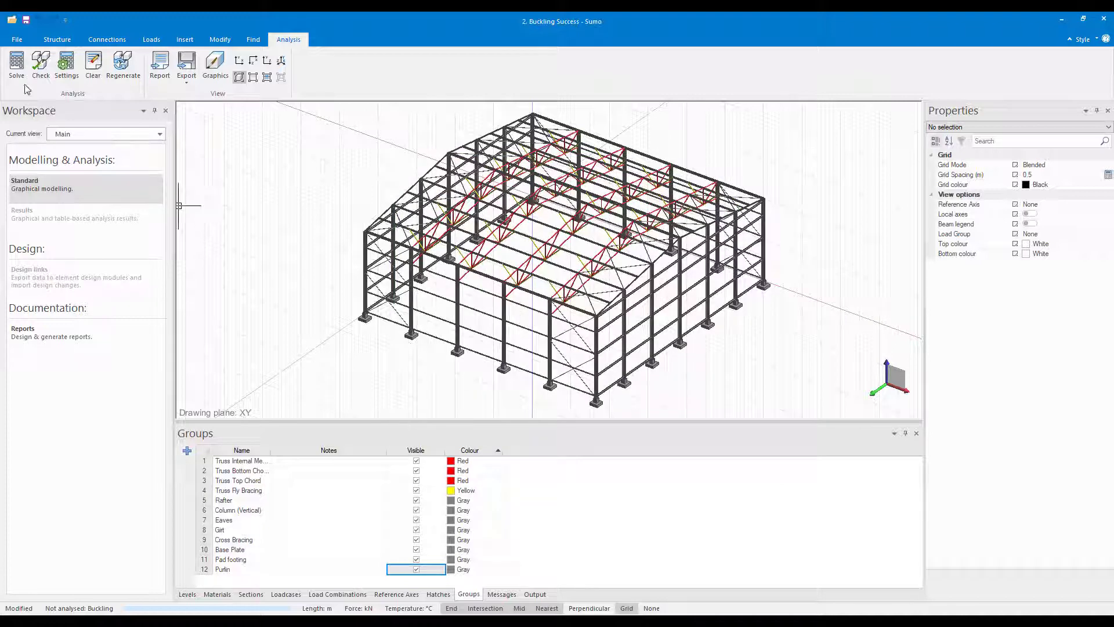
click(17, 65)
click(492, 347)
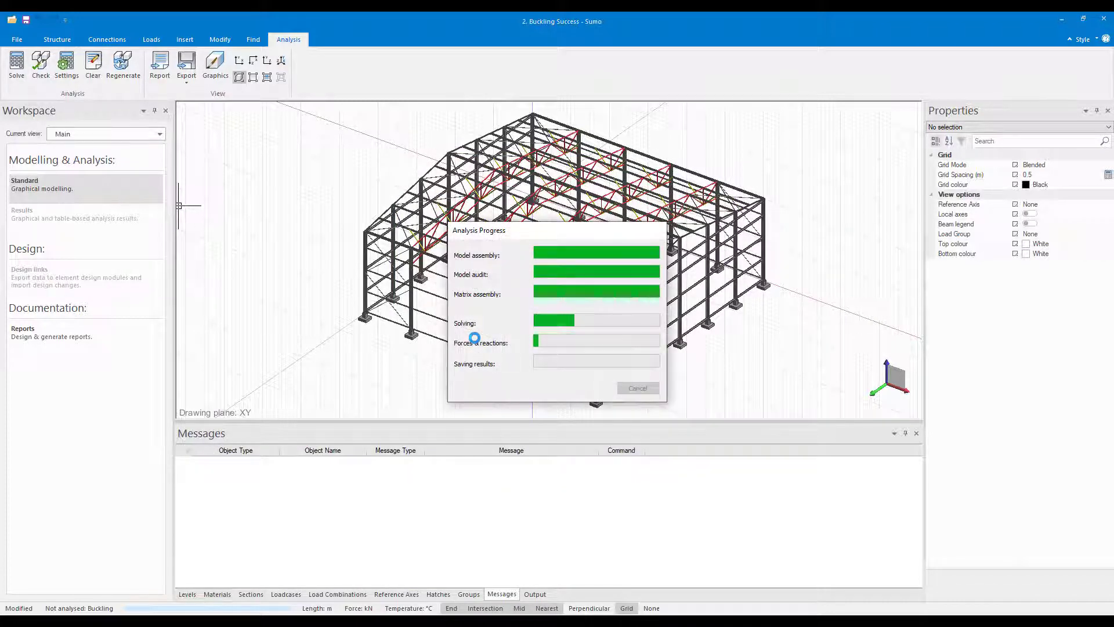
Animate the D_L buckling mode shape in Results, showing buckling factor 3.353.
click(115, 227)
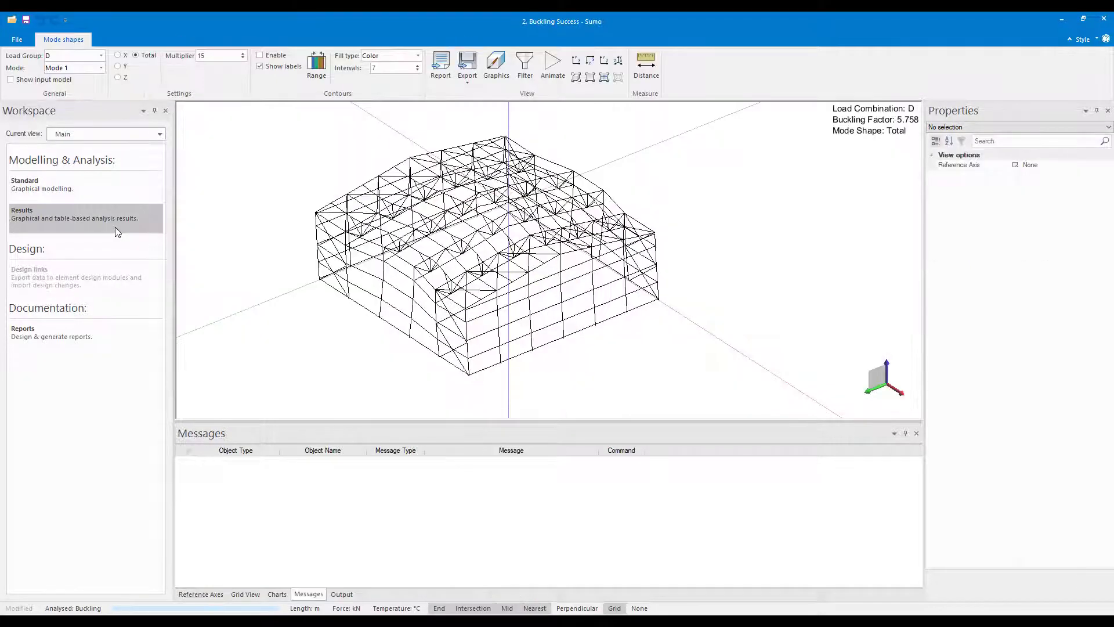
click(97, 57)
click(88, 130)
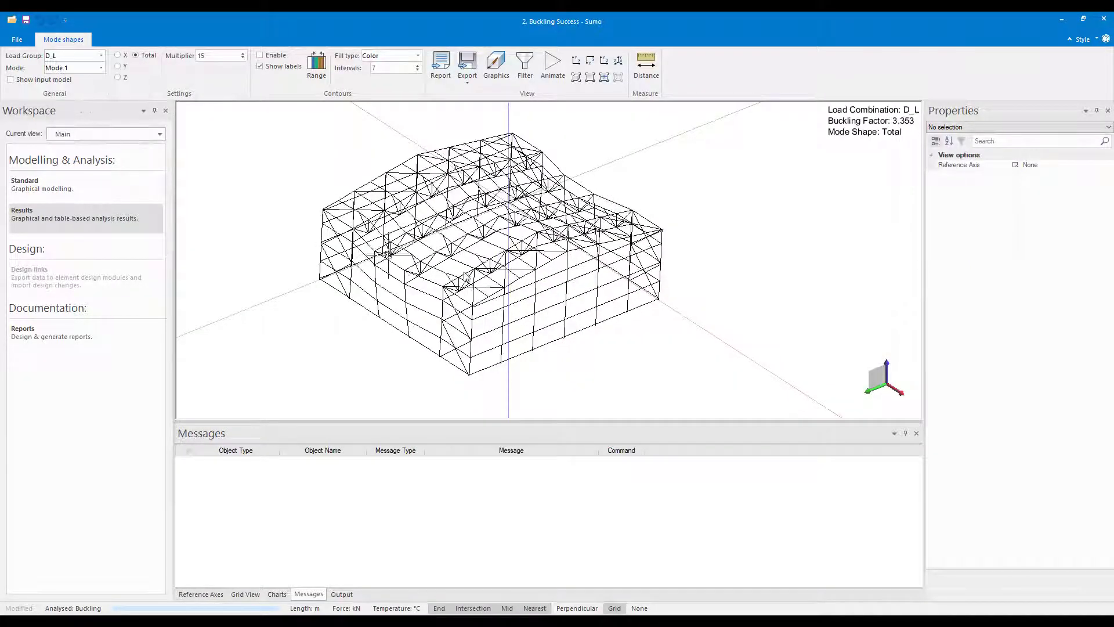
scroll(670, 289, down, 2)
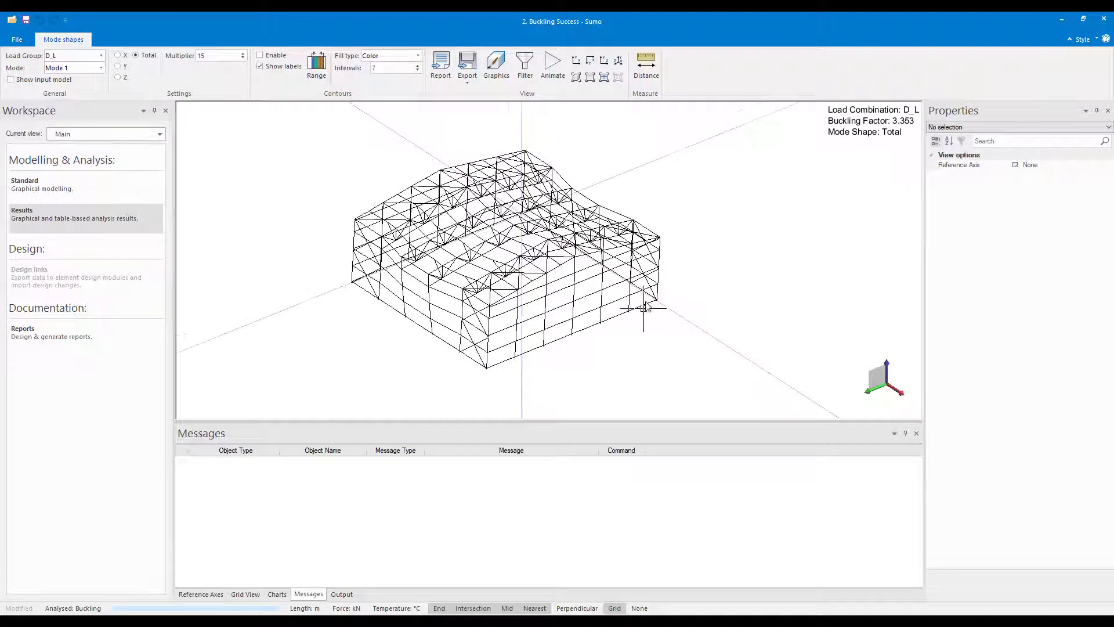
click(552, 65)
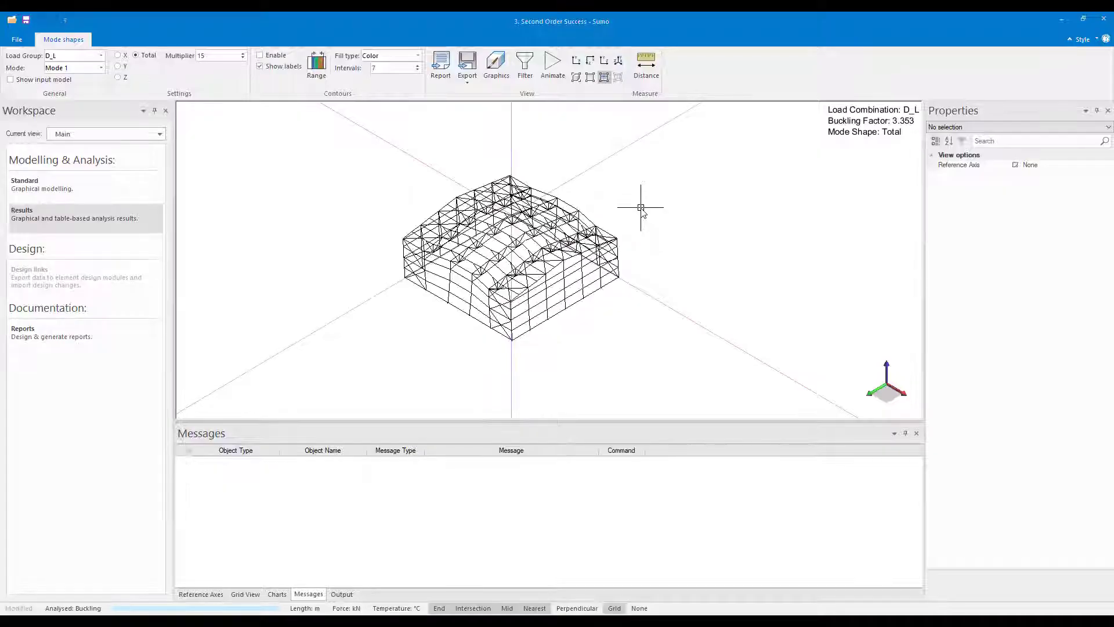
Return to Standard modelling and set the analysis type to Second-order.
click(113, 184)
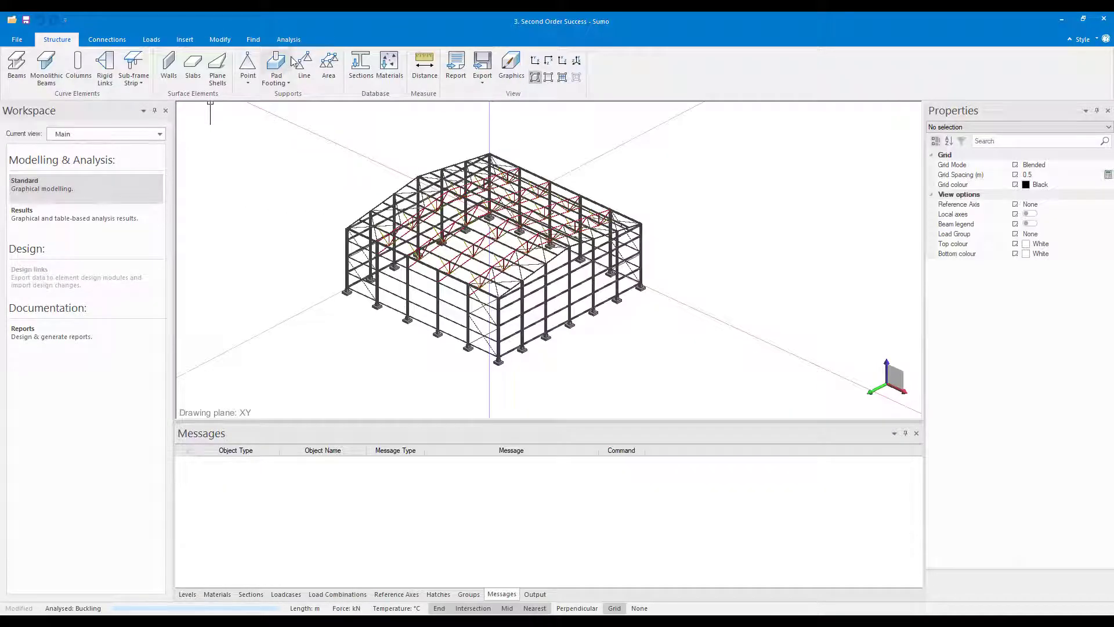
click(288, 39)
click(67, 65)
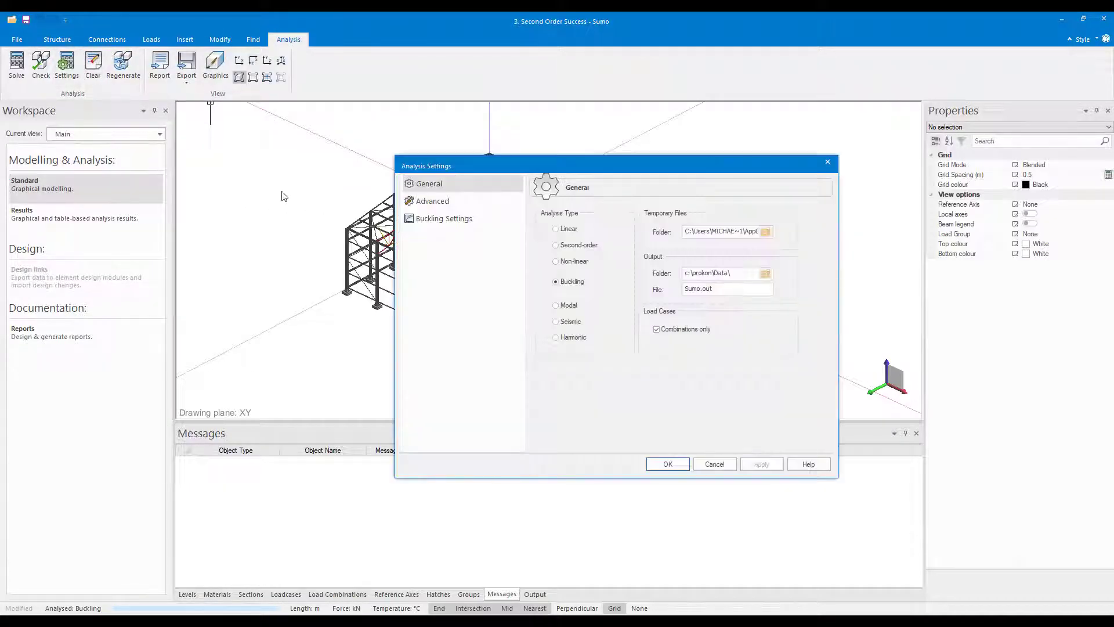
click(575, 246)
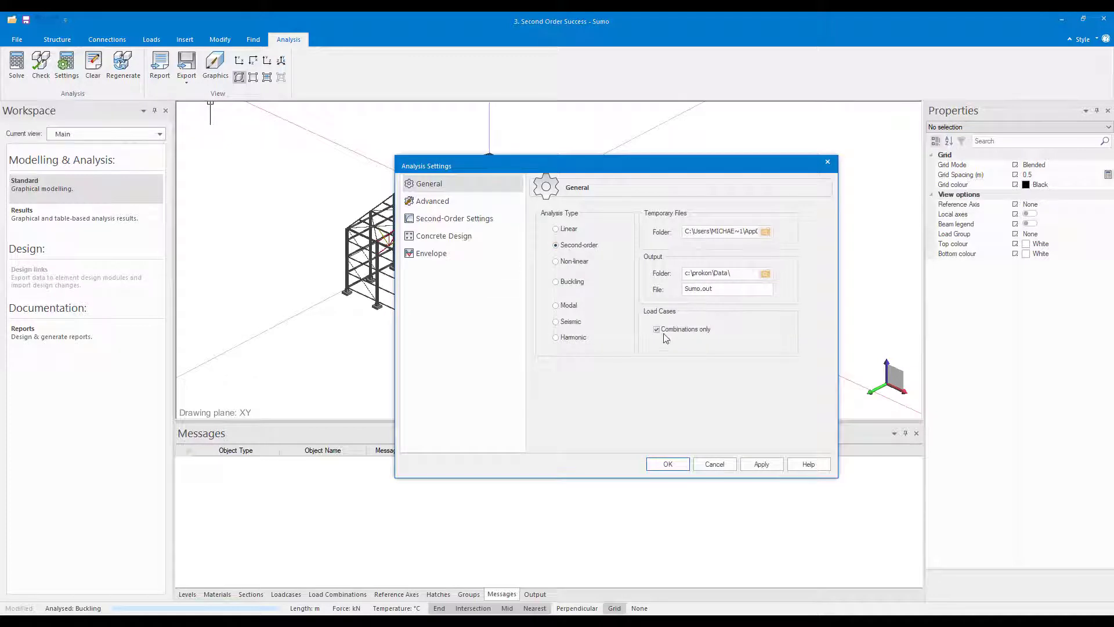
click(760, 464)
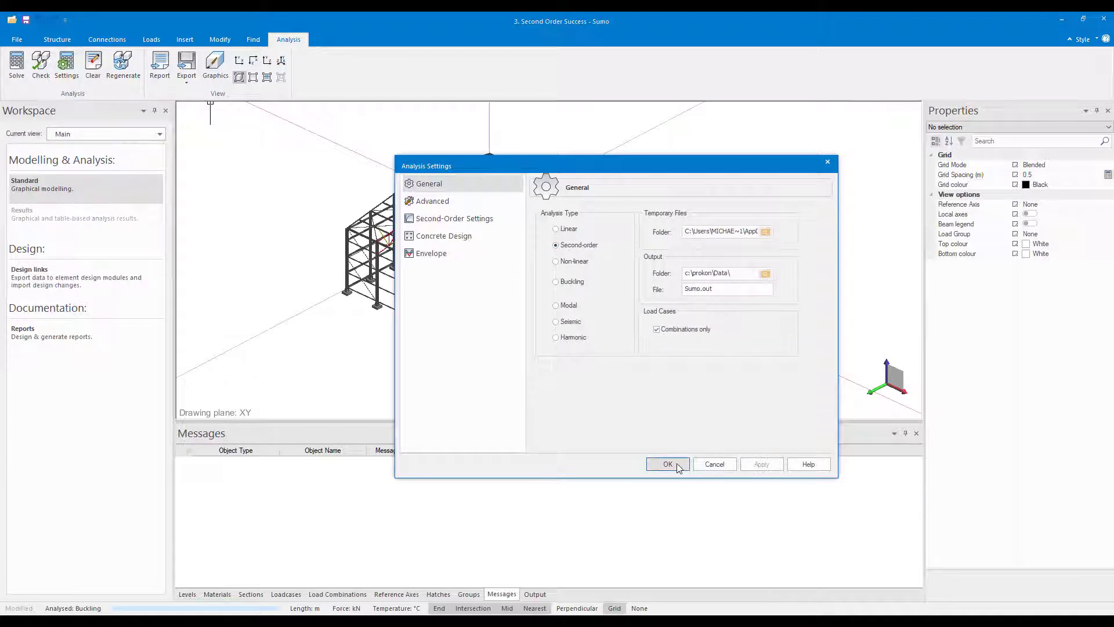
click(667, 464)
Solve the second-order analysis, saving changes, and check the empty output log.
scroll(481, 258, down, 2)
click(17, 64)
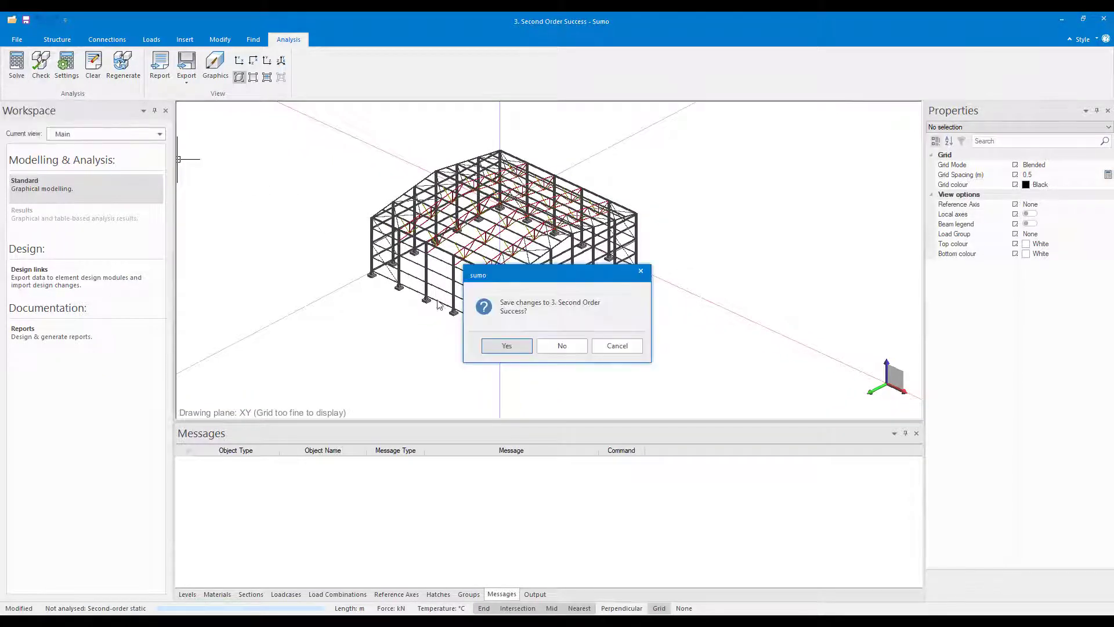
click(503, 347)
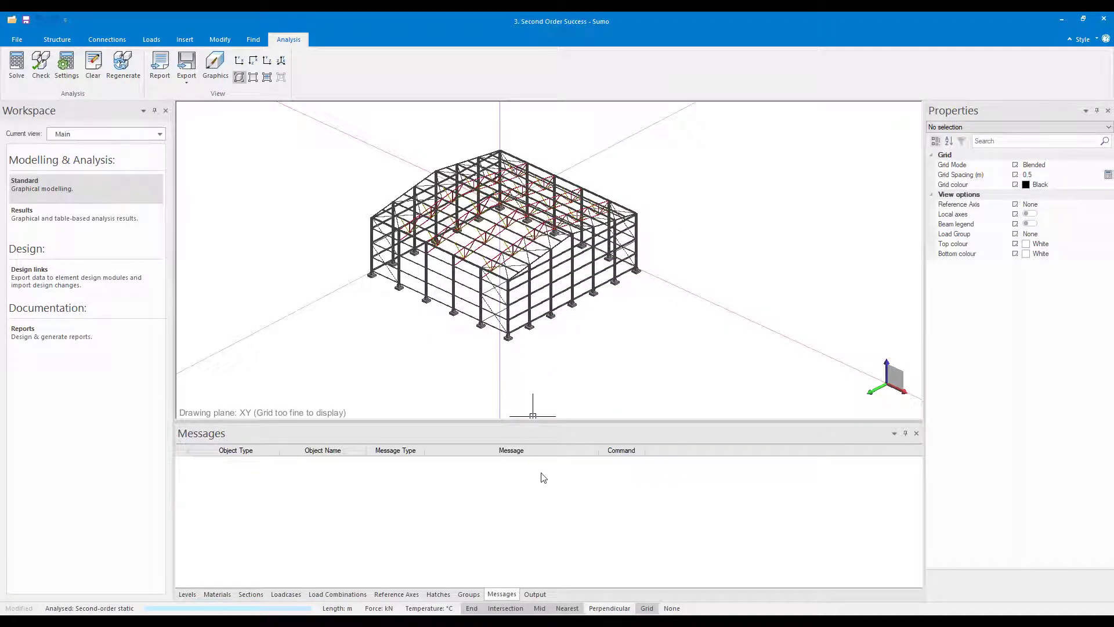
click(532, 594)
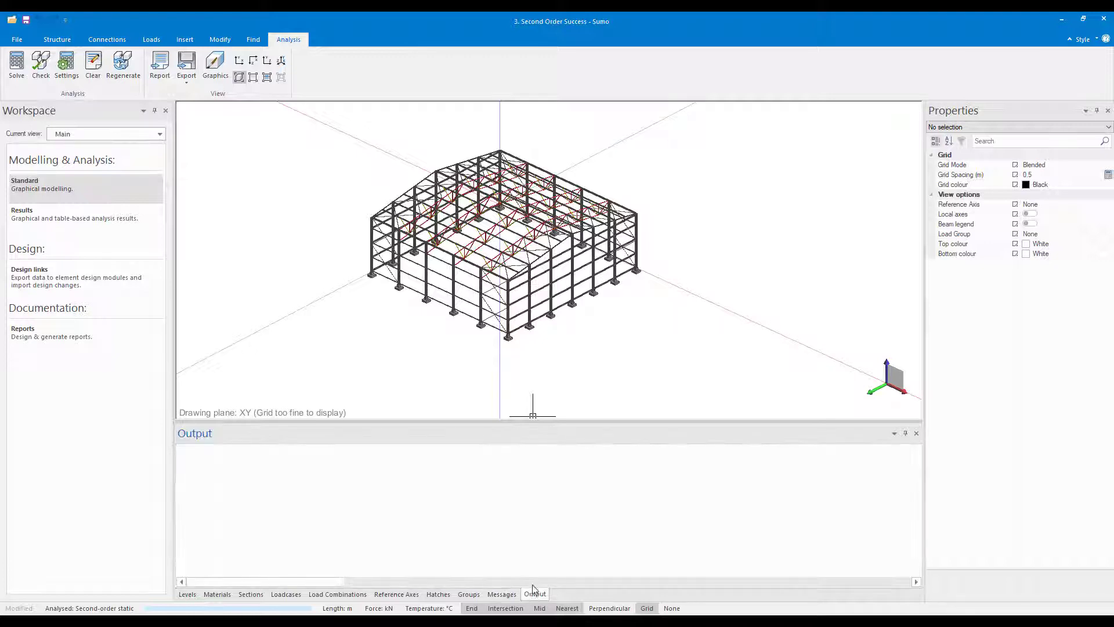